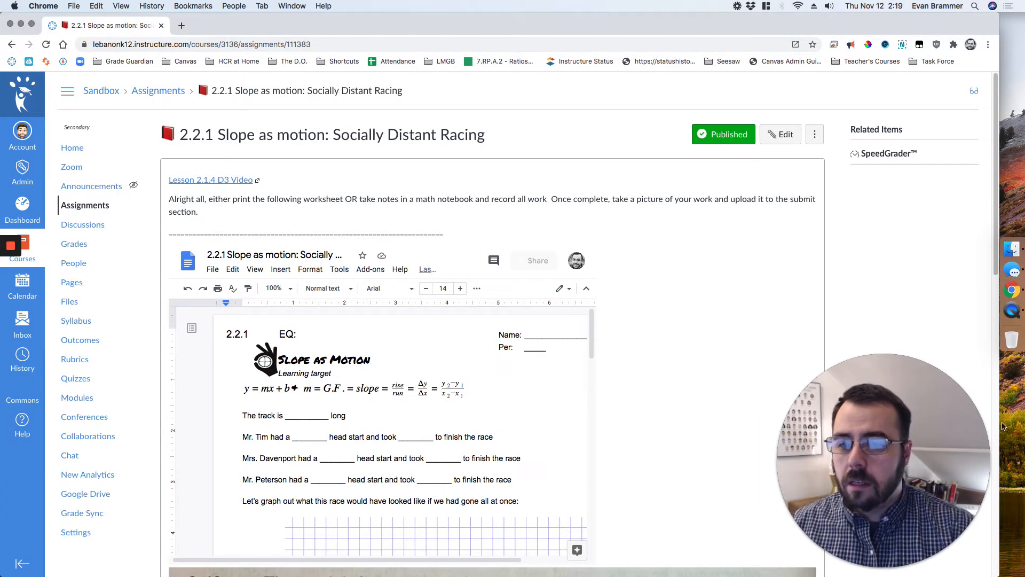
pyautogui.click(876, 565)
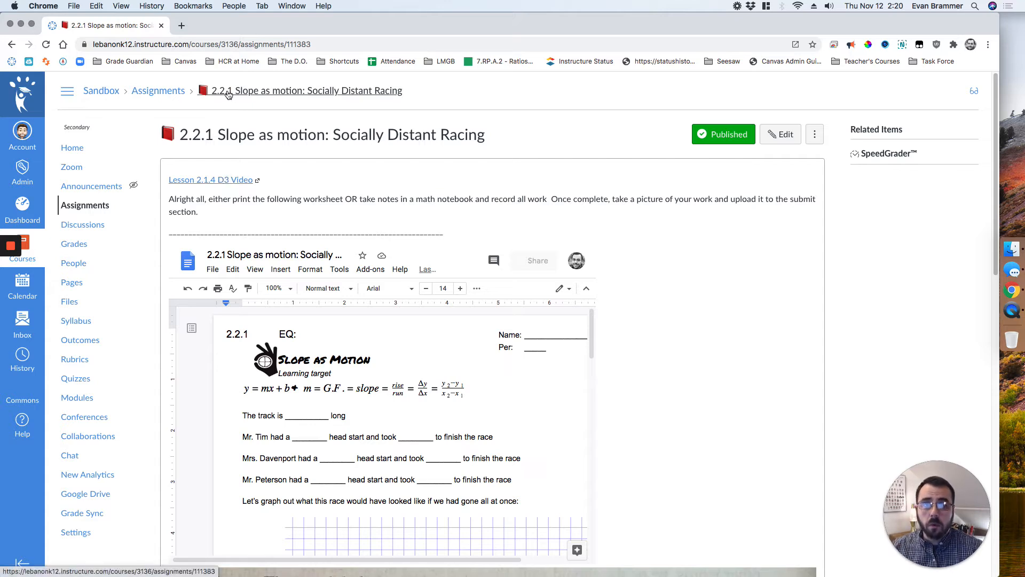
# Step: Open the linked Lesson 2.1.4 D3 Video from the assignment and pause its playback
pyautogui.click(228, 181)
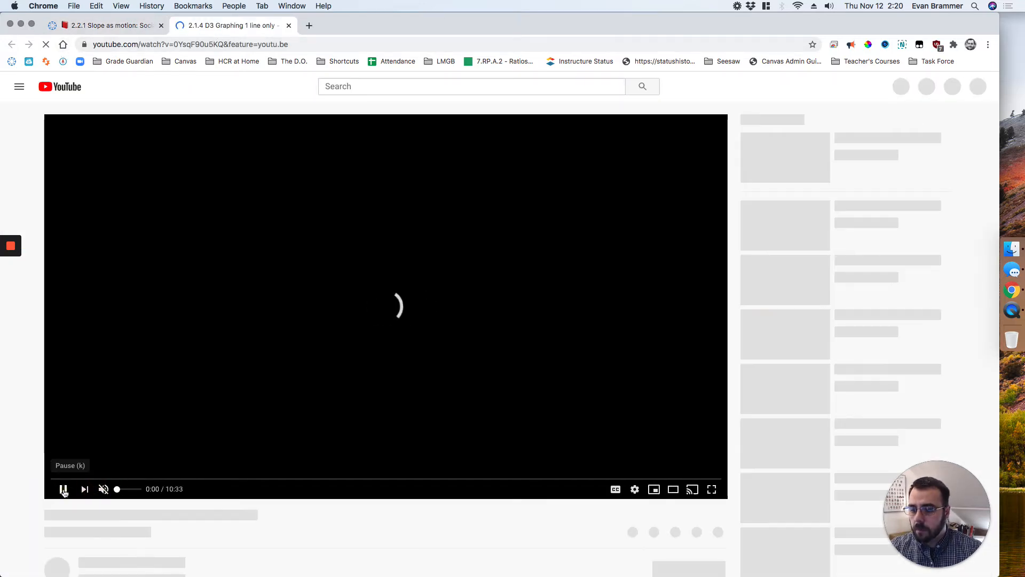
pyautogui.click(63, 490)
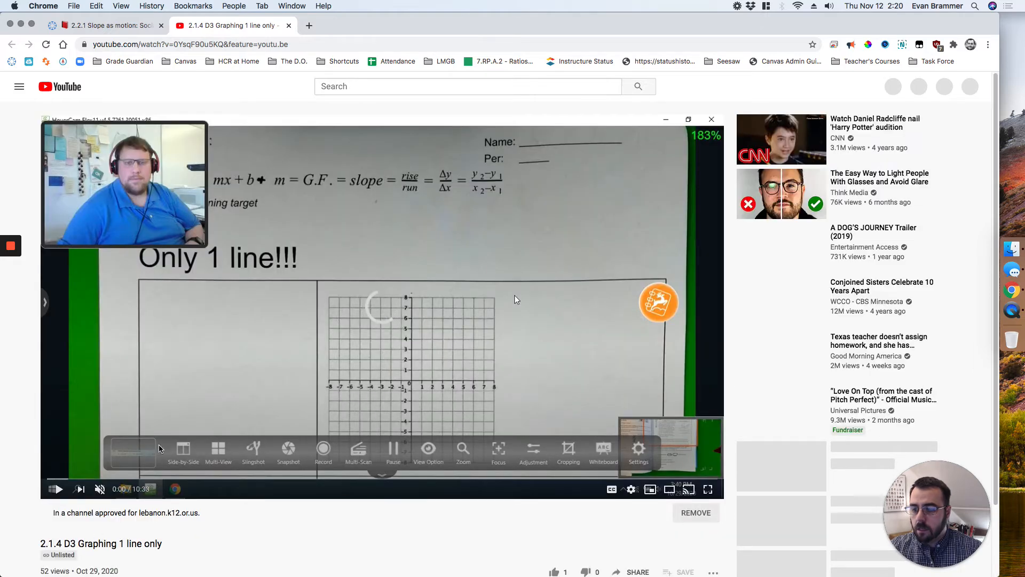
pyautogui.scroll(-3, 514, 295)
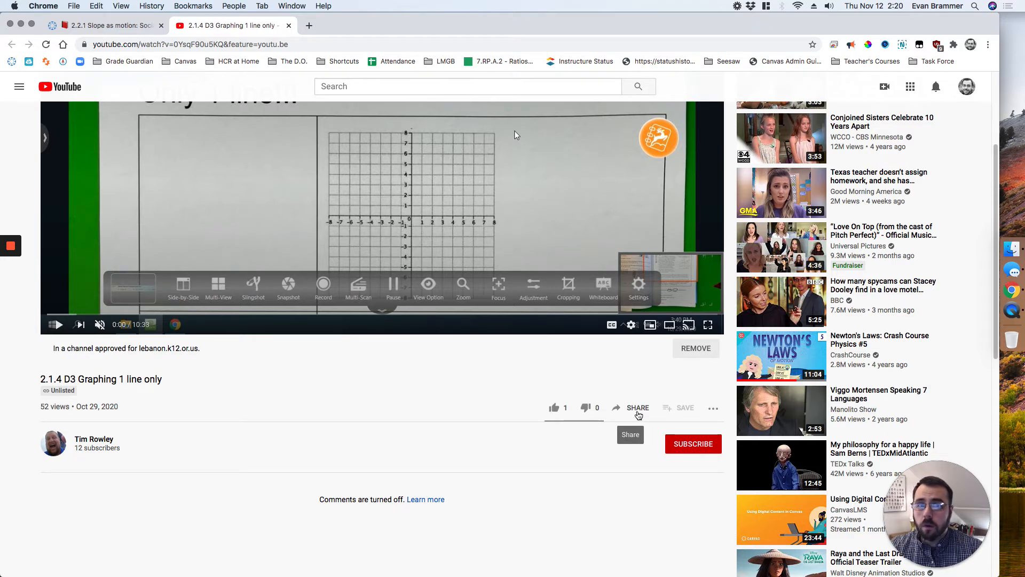
# Step: Copy the video's embed code from its sharing options and close the dialog
pyautogui.click(637, 409)
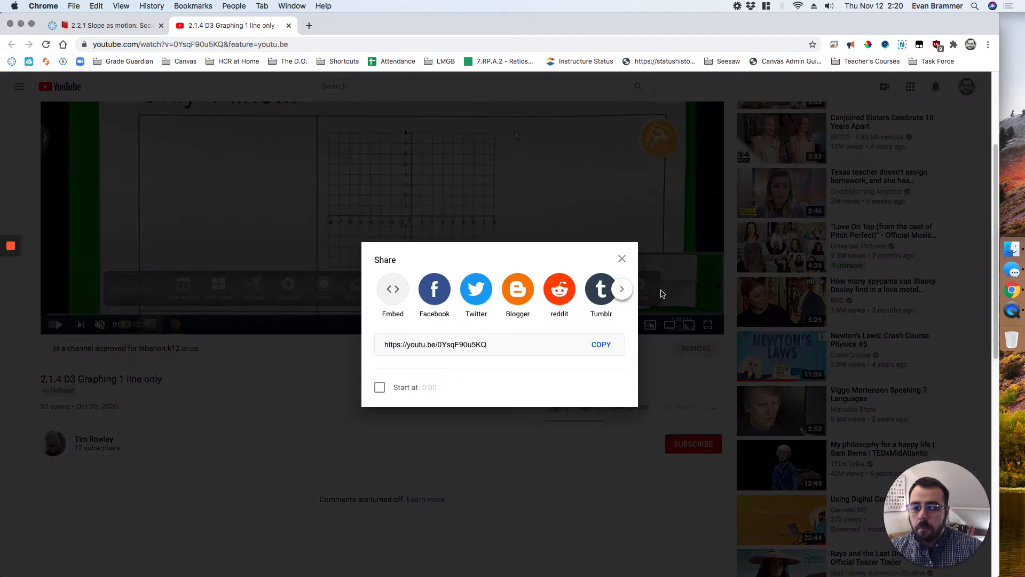
pyautogui.click(622, 258)
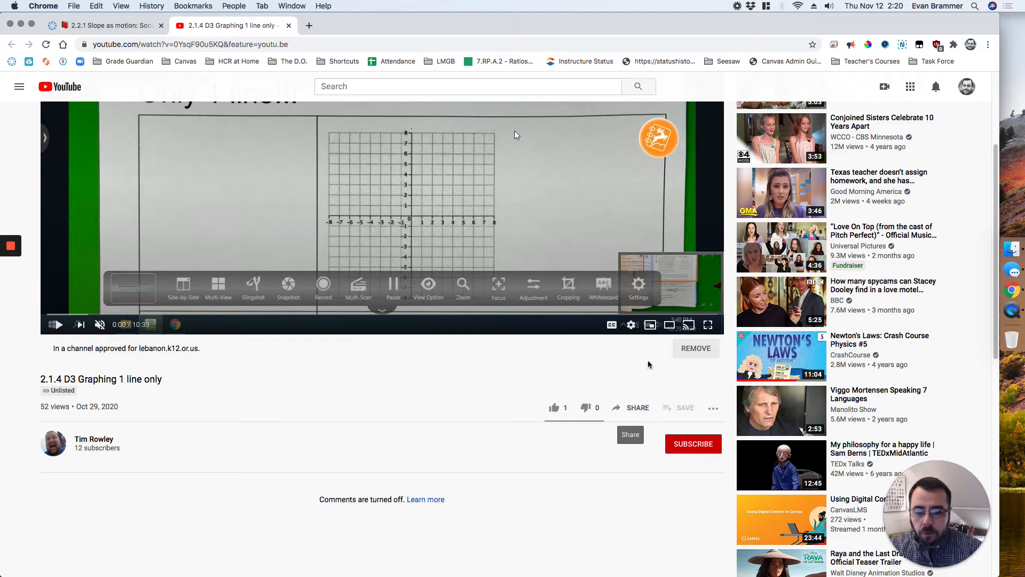
pyautogui.click(638, 412)
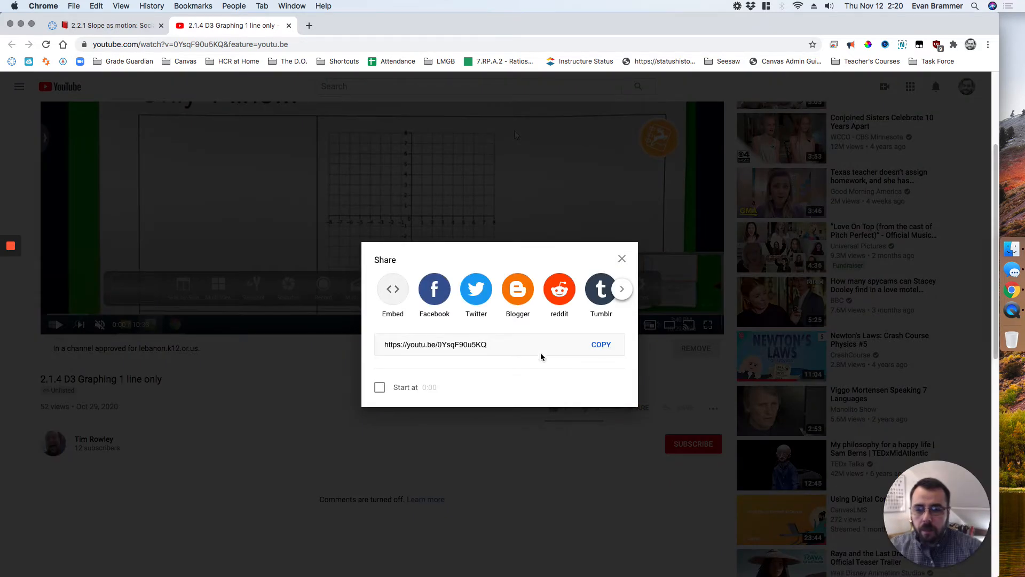
pyautogui.click(392, 290)
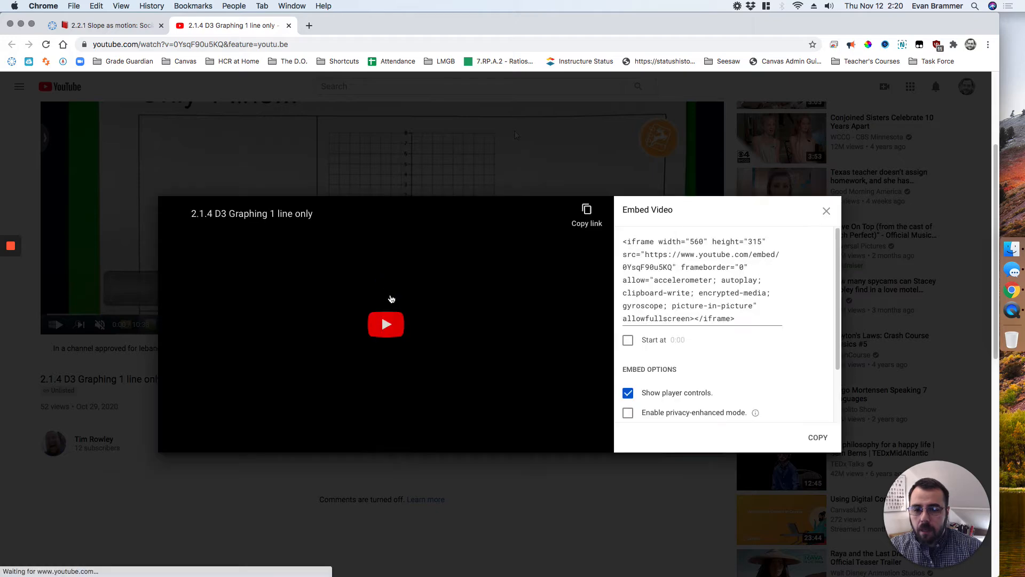
pyautogui.click(819, 438)
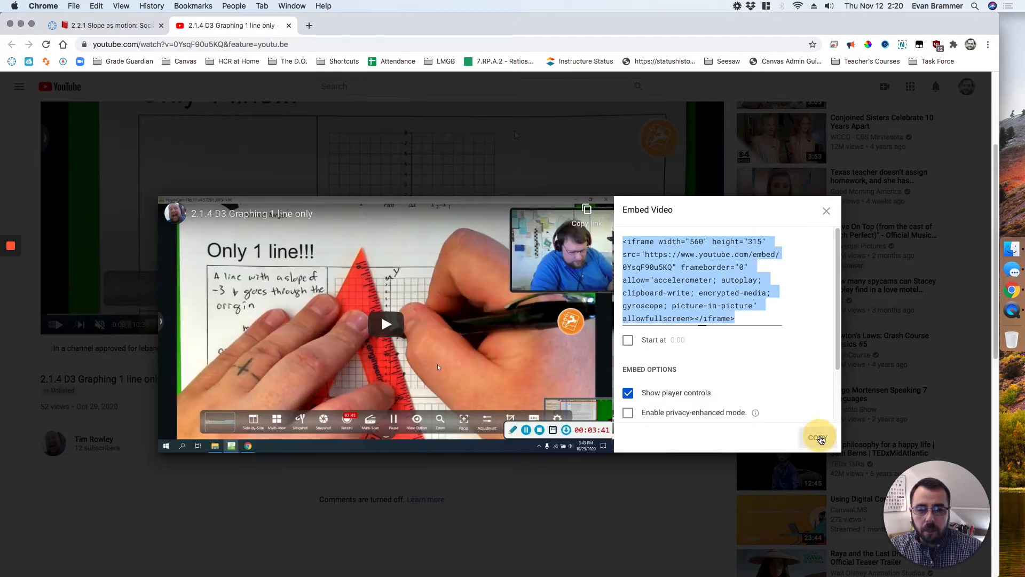
pyautogui.click(826, 212)
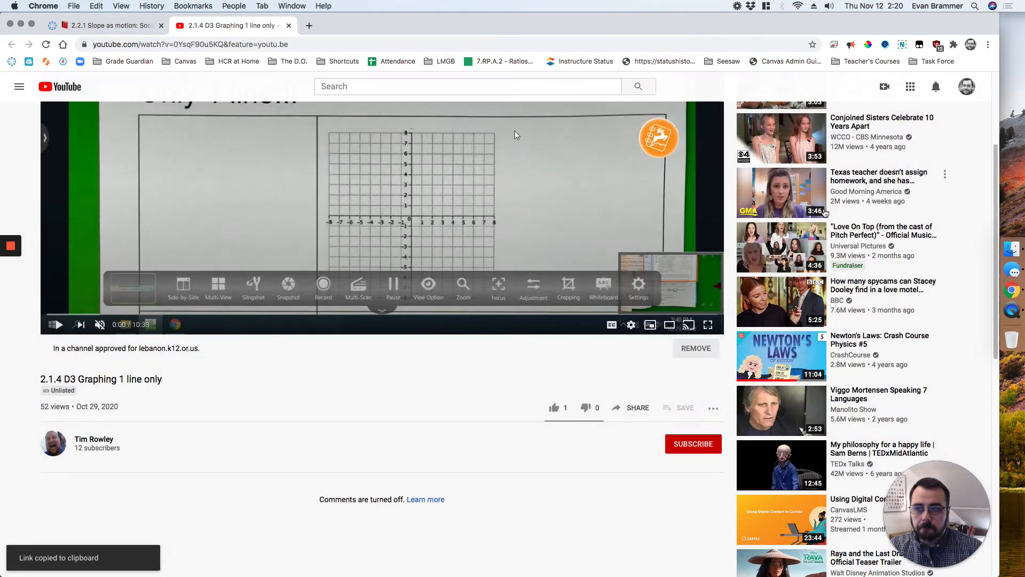
# Step: Switch back to the Canvas assignment, start editing it, and insert a blank line above the Lesson 2.1.4 D3 Video link
pyautogui.click(99, 25)
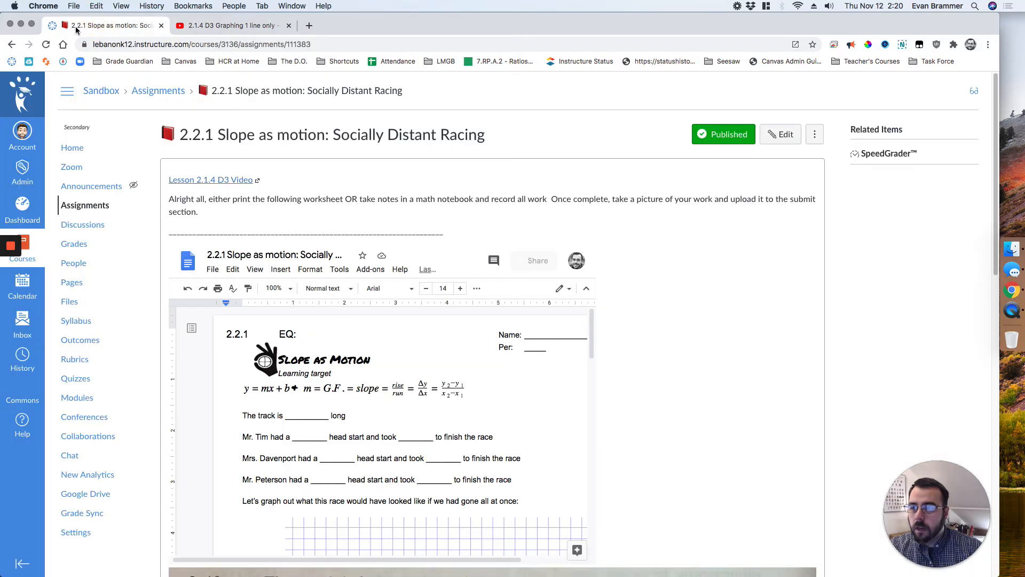
pyautogui.click(773, 138)
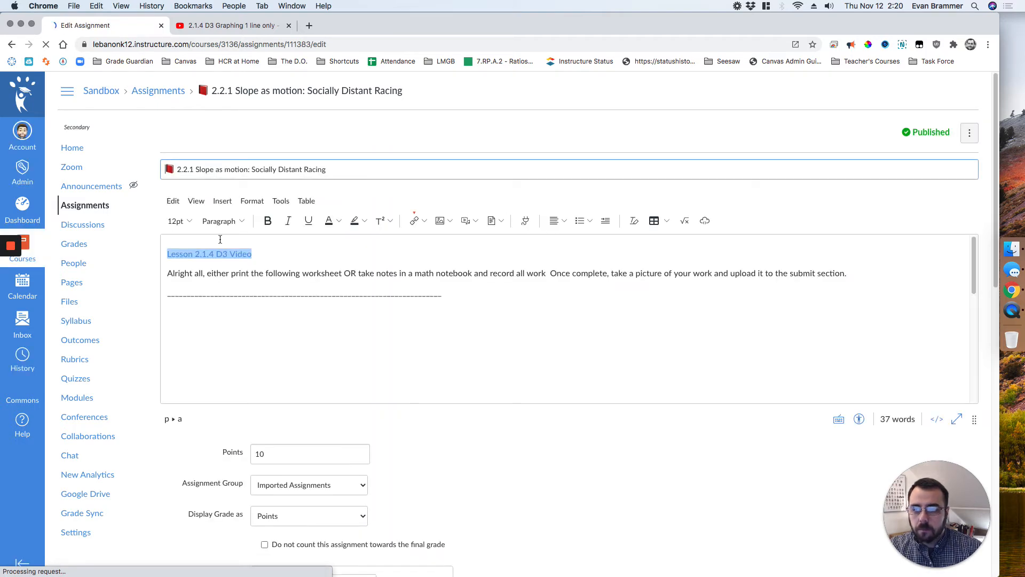
pyautogui.click(167, 255)
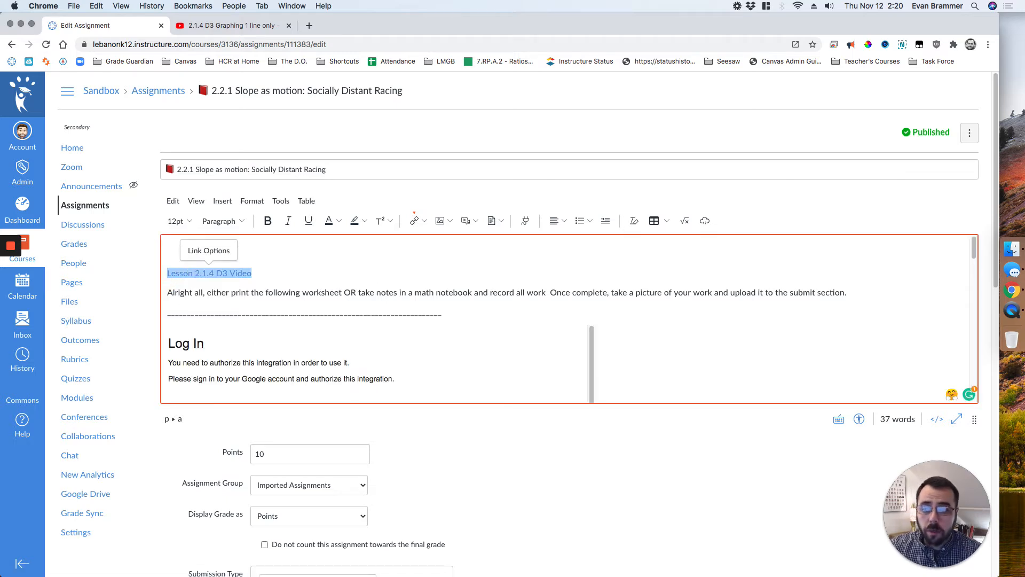
pyautogui.click(271, 236)
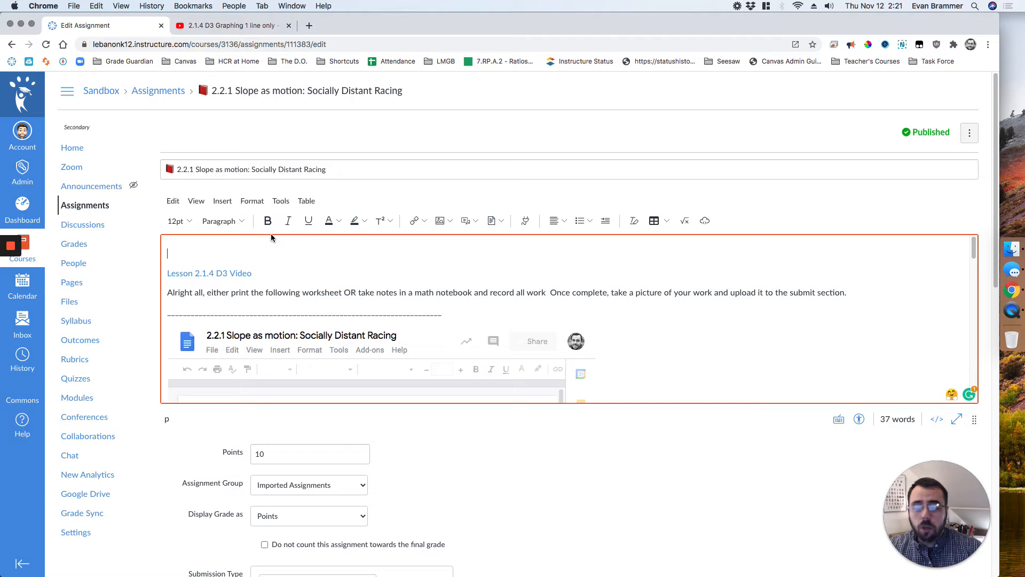
# Step: Add the Heading 3 title "Watch Lecture Video" on the blank first line, followed by a new paragraph
pyautogui.click(244, 221)
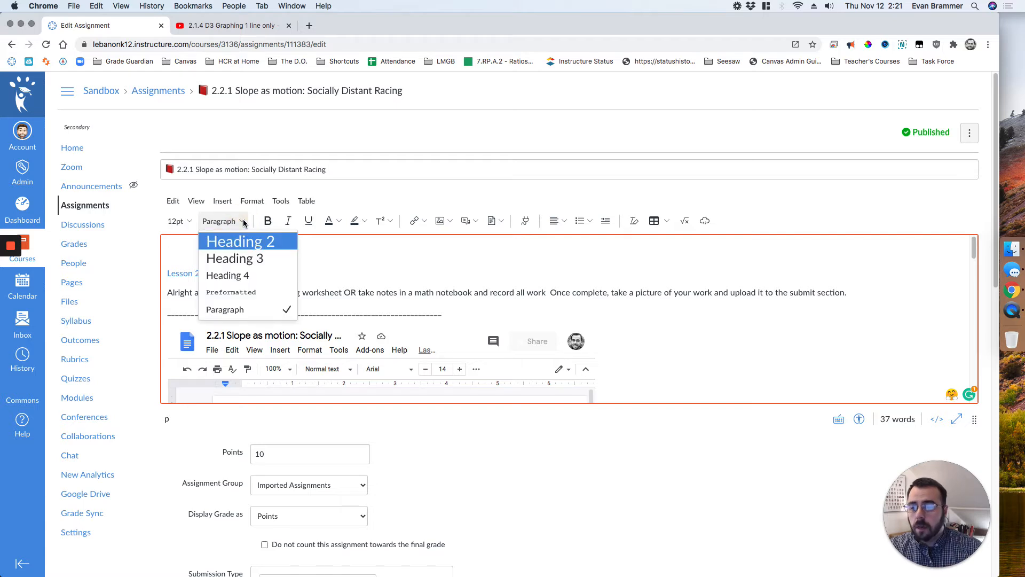
pyautogui.click(247, 260)
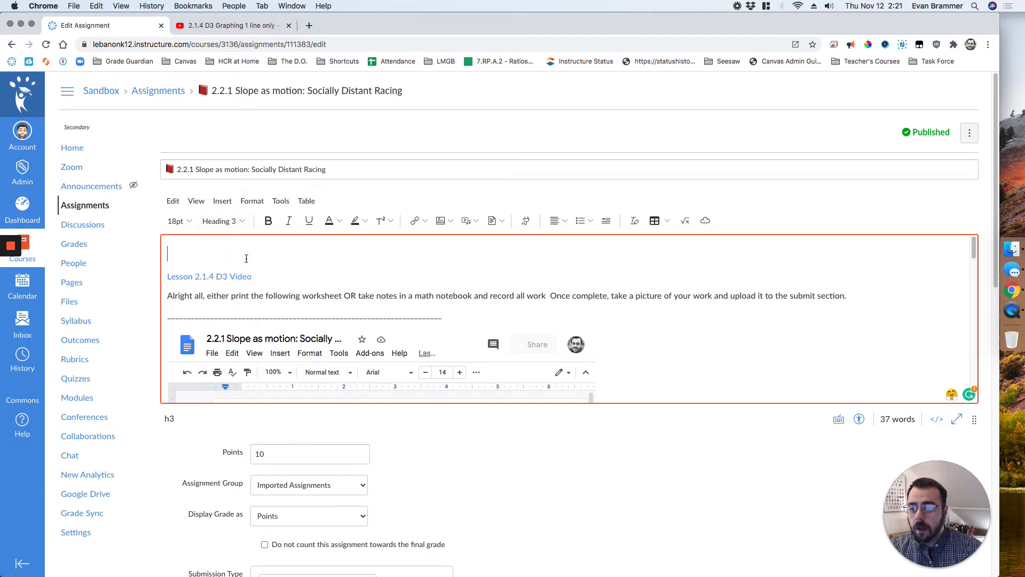
pyautogui.write('Watch ')
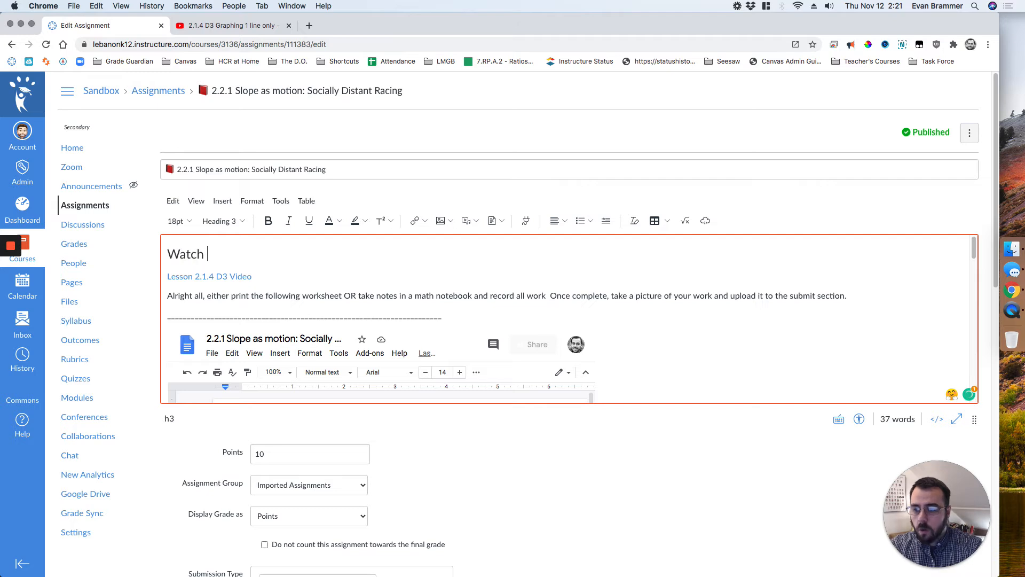
pyautogui.write('Lectu')
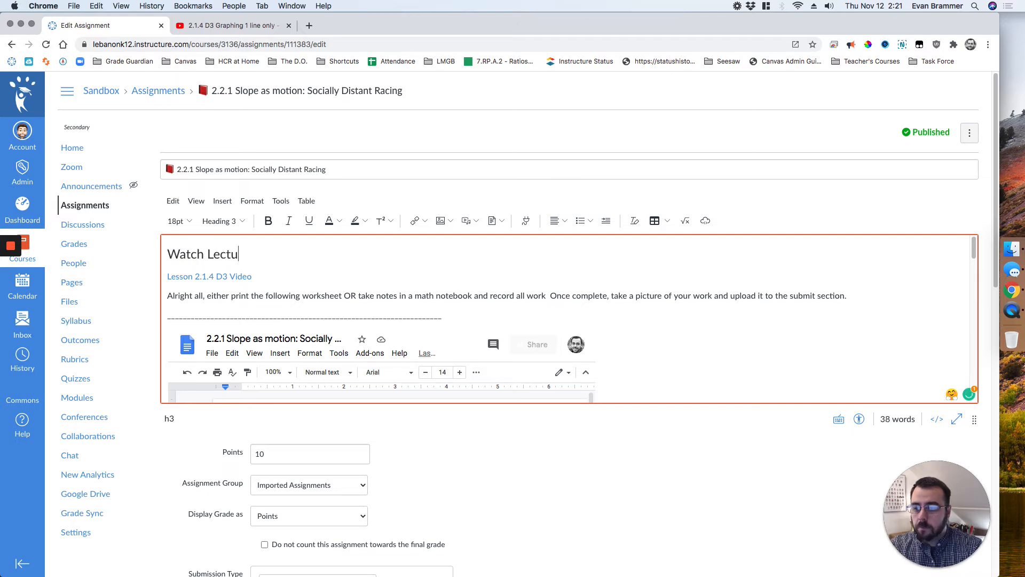
pyautogui.write('re Video')
pyautogui.press('Return')
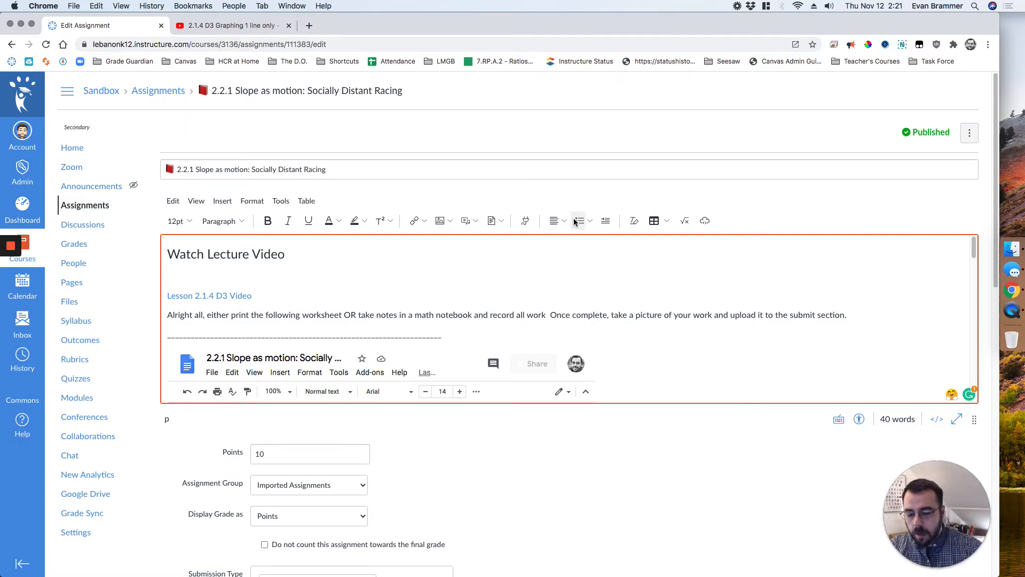
# Step: Centre-align the empty paragraph below the Watch Lecture Video heading
pyautogui.click(564, 220)
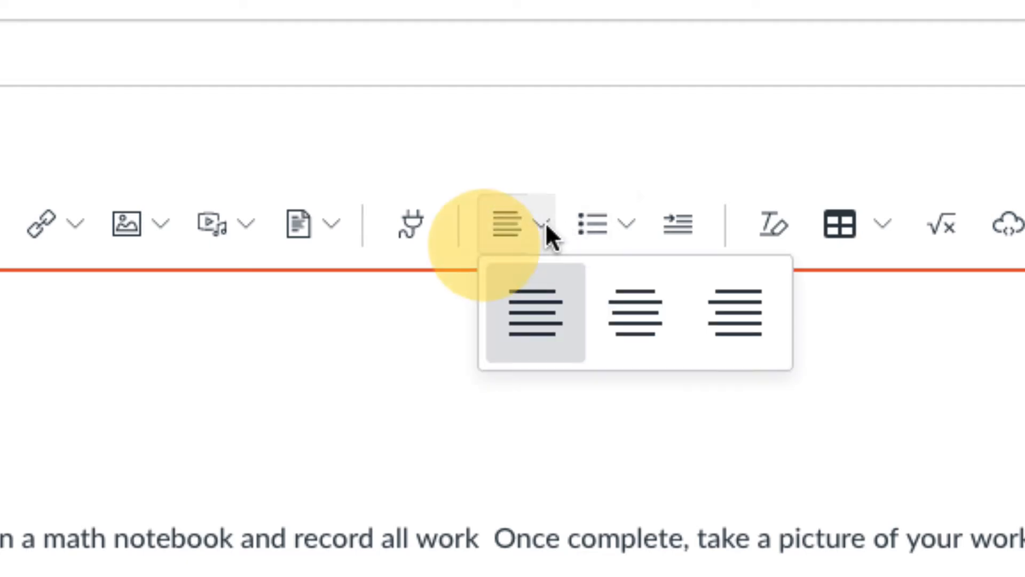
pyautogui.click(634, 334)
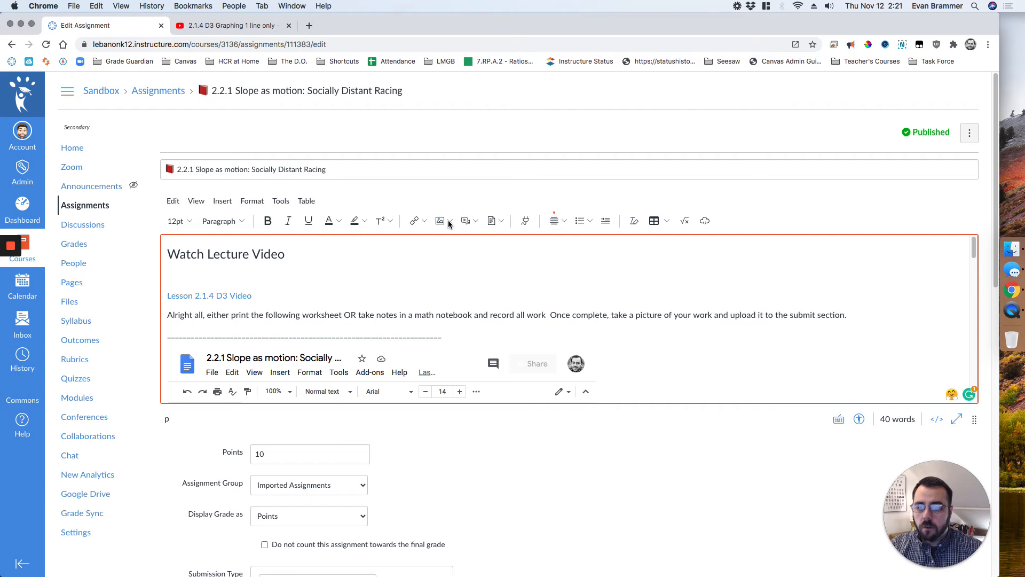
pyautogui.click(474, 222)
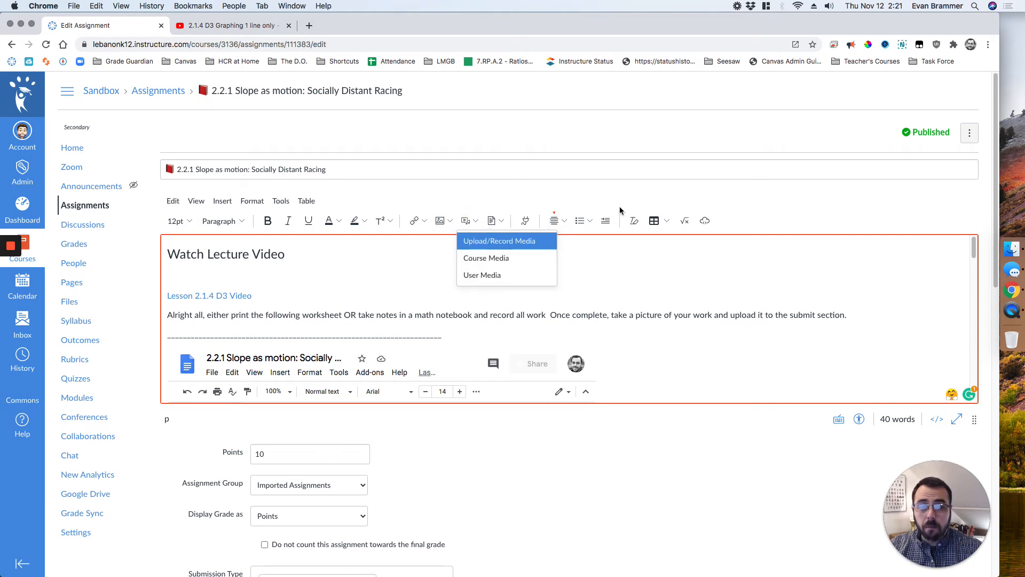
pyautogui.click(731, 215)
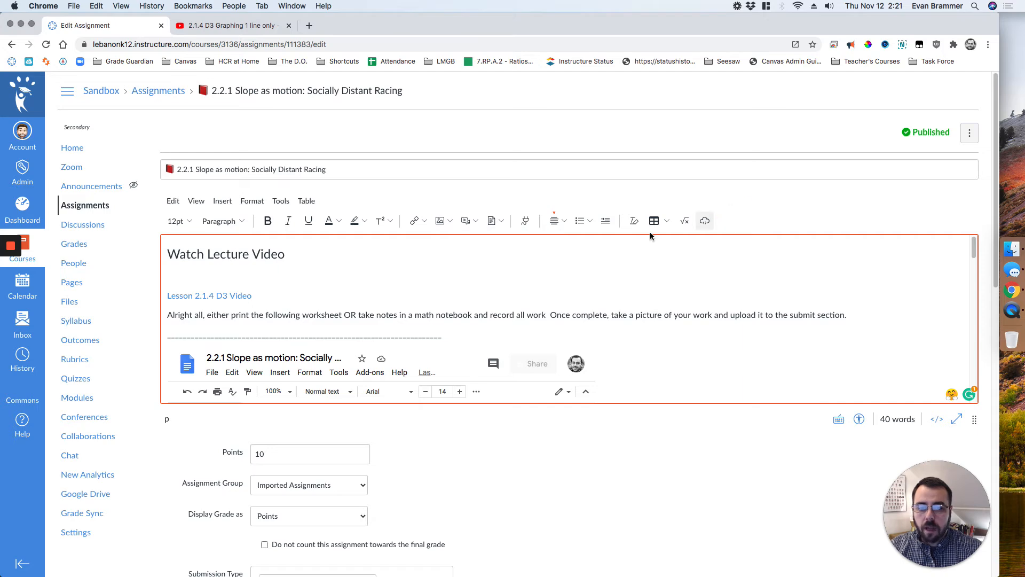
# Step: Embed the YouTube video in the centred paragraph using the copied iframe embed code
pyautogui.click(589, 281)
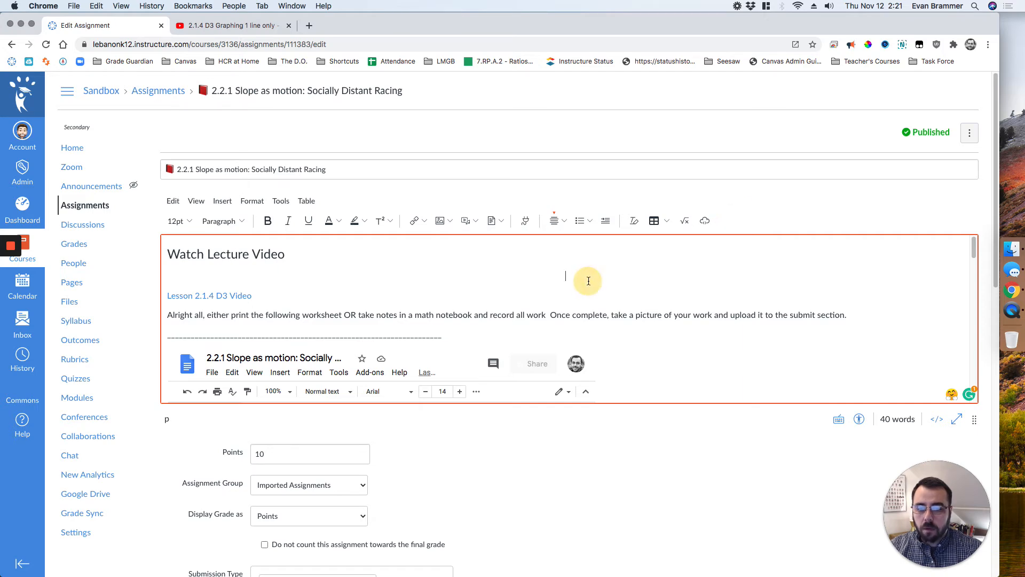
pyautogui.click(703, 224)
pyautogui.click(409, 331)
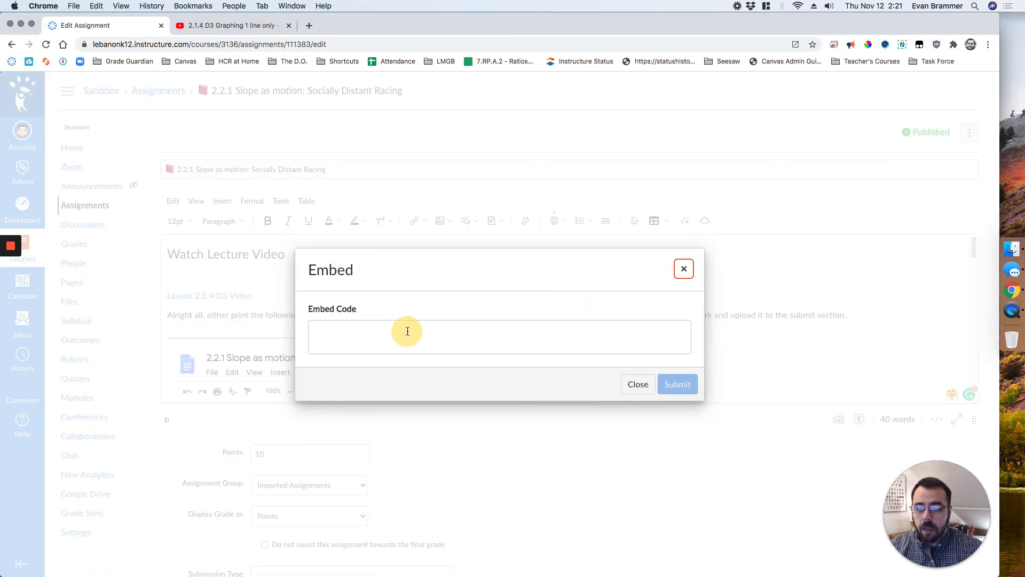
pyautogui.press('super+v')
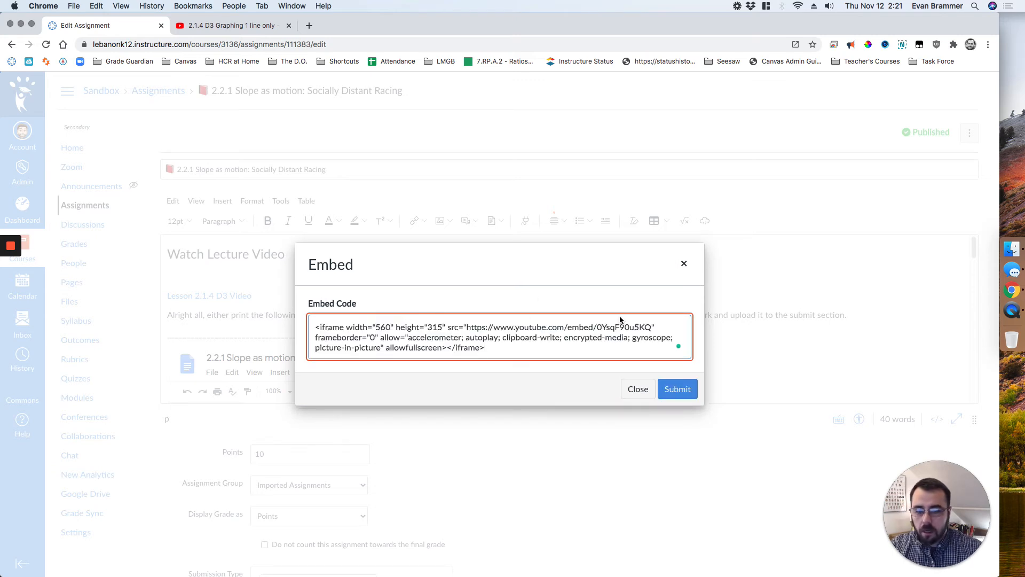
pyautogui.click(678, 389)
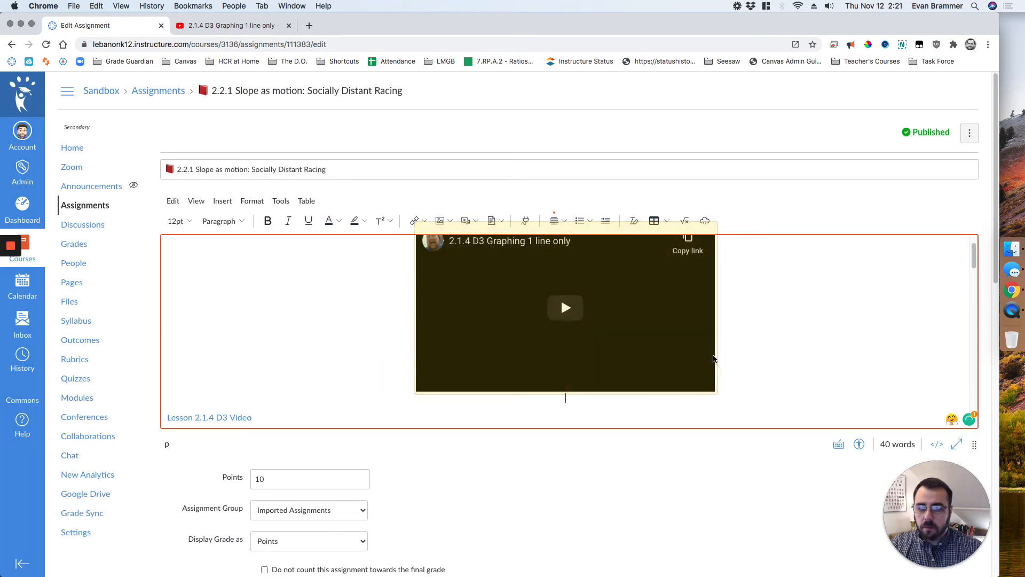
# Step: Delete the old Lesson 2.1.4 D3 Video text link and its leftover line below the embedded video
pyautogui.scroll(2, 789, 353)
pyautogui.scroll(-3, 273, 368)
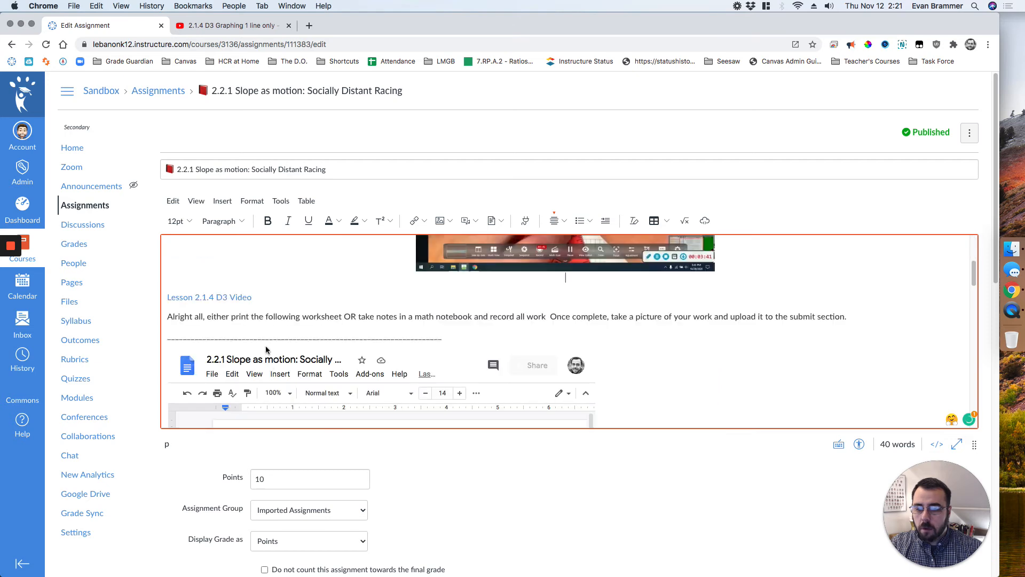
pyautogui.moveTo(252, 284); pyautogui.dragTo(168, 283)
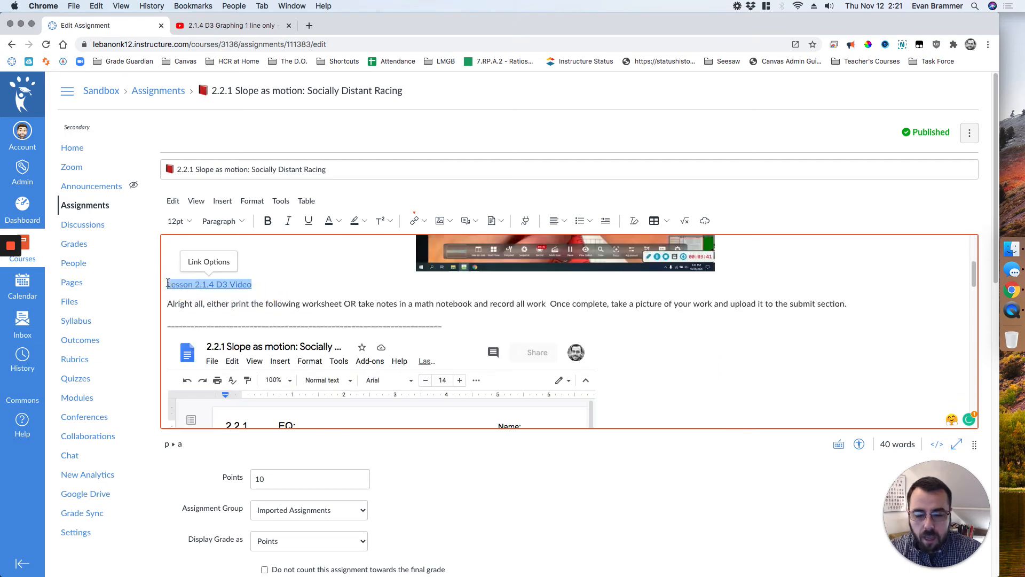
pyautogui.click(168, 283)
pyautogui.click(210, 278)
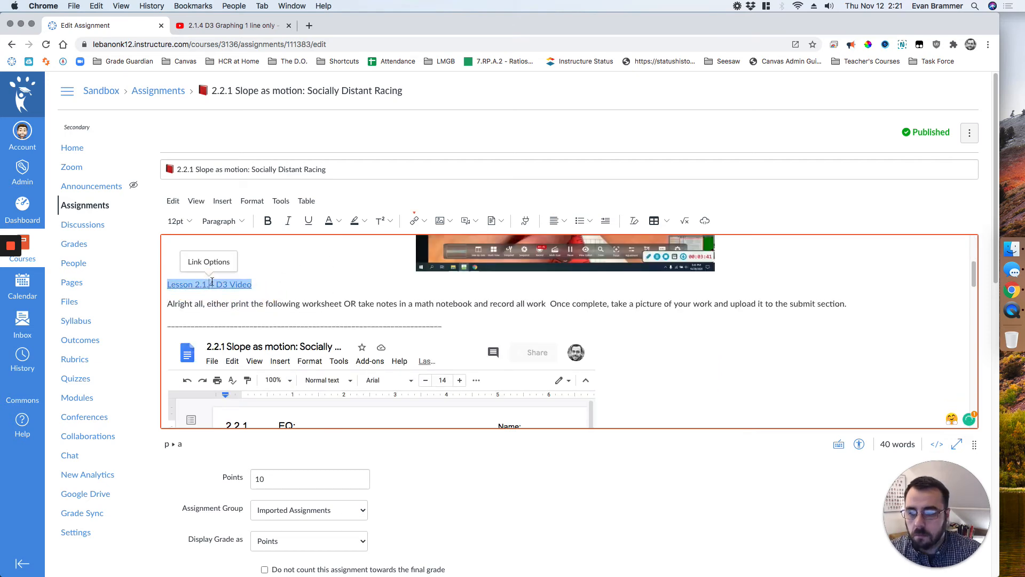
pyautogui.doubleClick(241, 283)
pyautogui.press('BackSpace')
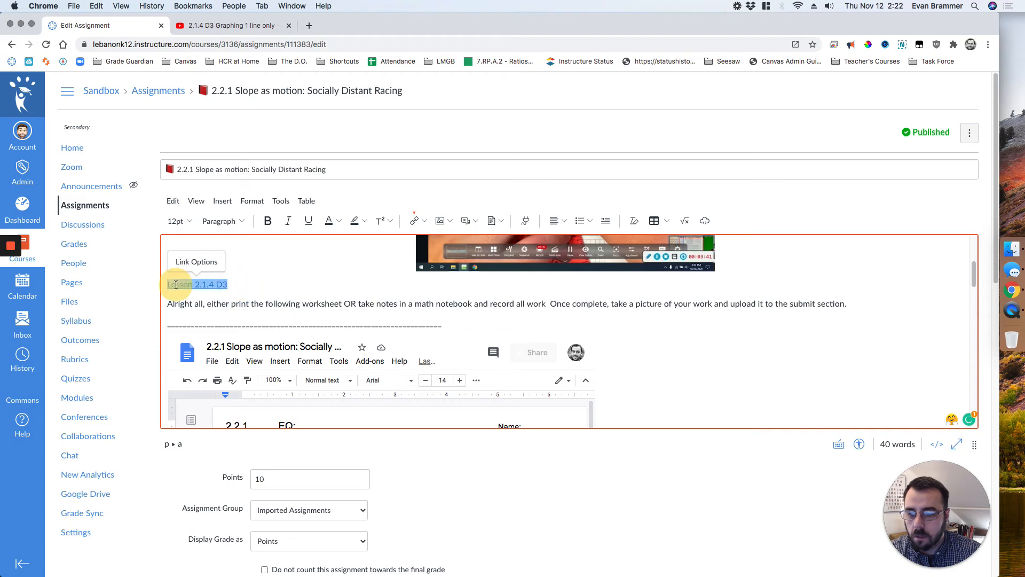
pyautogui.press('BackSpace')
pyautogui.press('BackSpace')
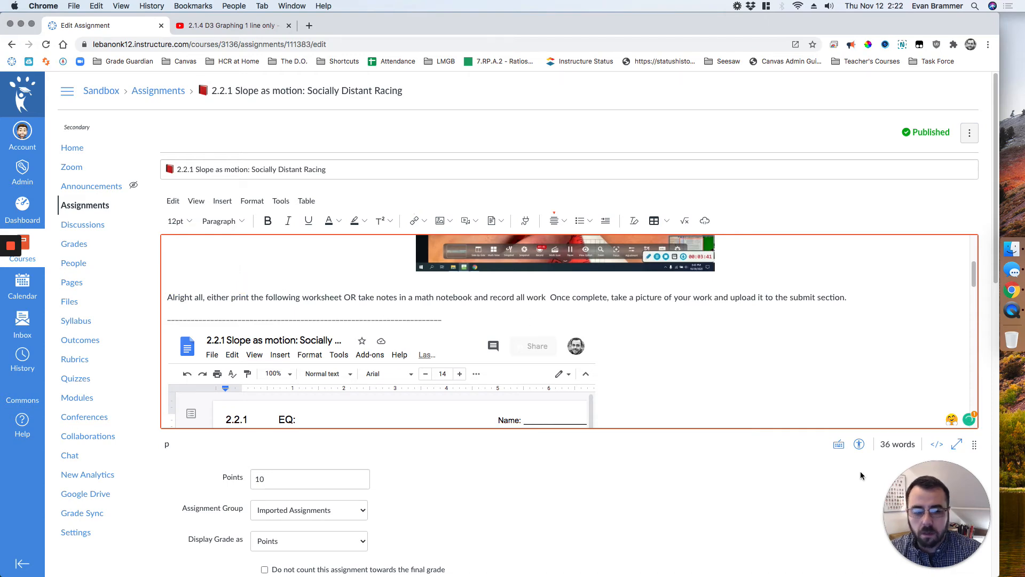
# Step: Save the edited assignment
pyautogui.scroll(-1, 1000, 244)
pyautogui.scroll(-15, 1001, 244)
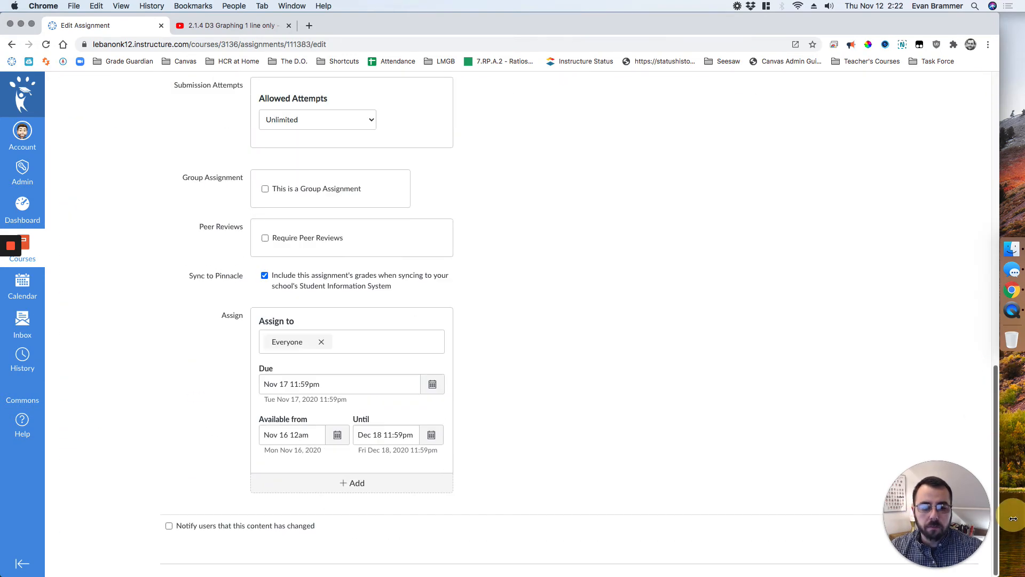
pyautogui.click(956, 530)
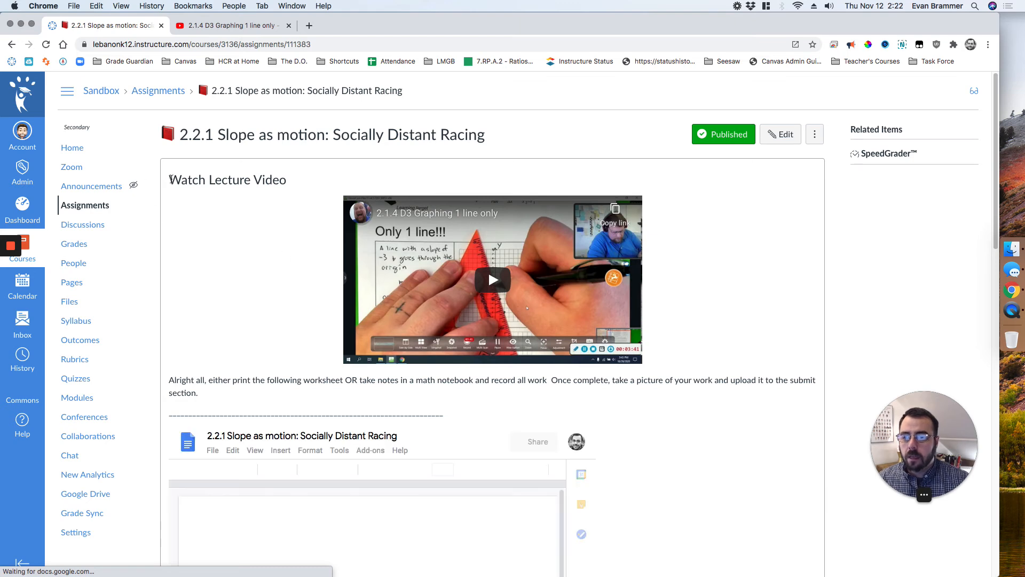
pyautogui.moveTo(169, 180); pyautogui.dragTo(280, 180)
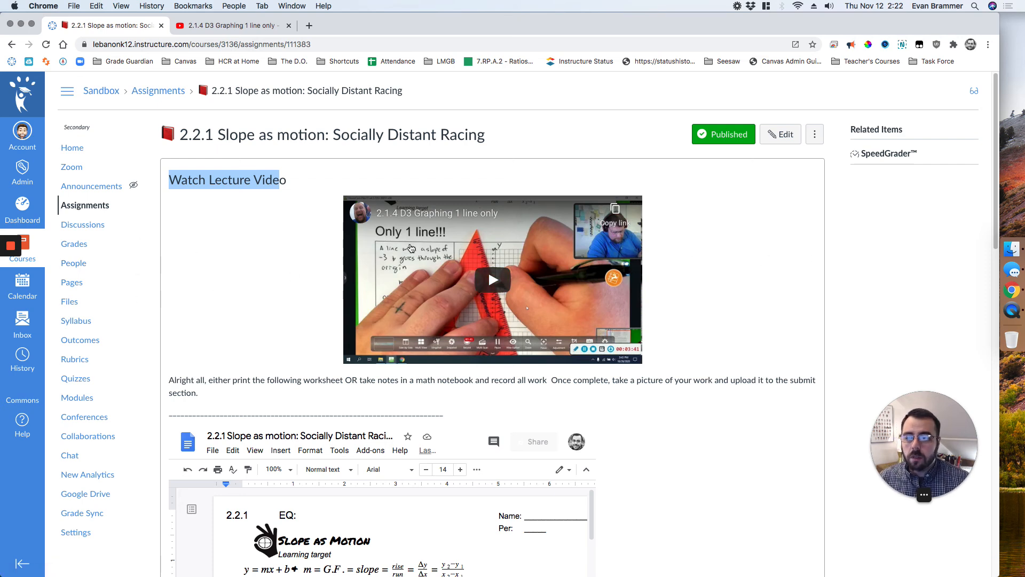
pyautogui.moveTo(1000, 218); pyautogui.dragTo(990, 252)
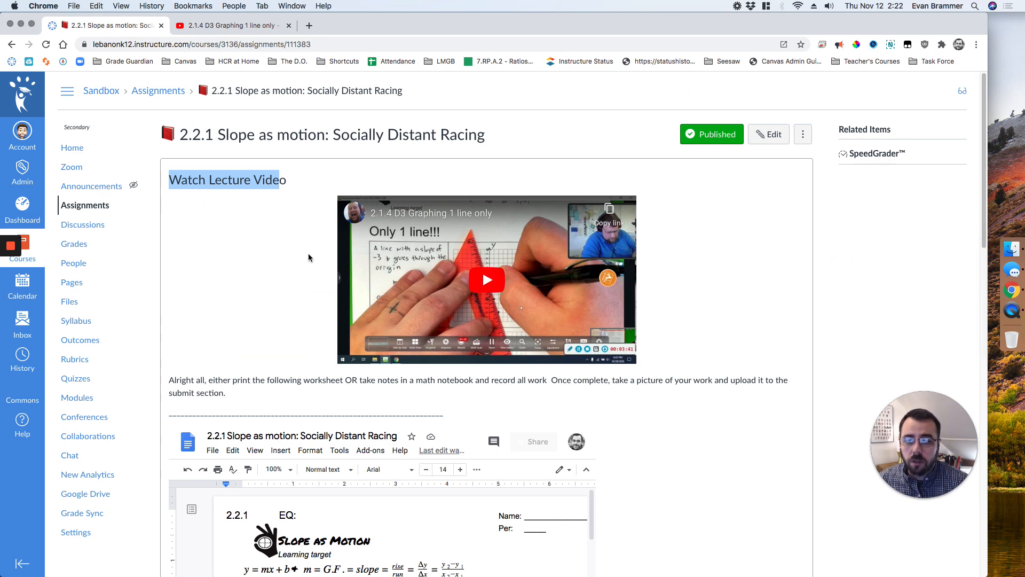